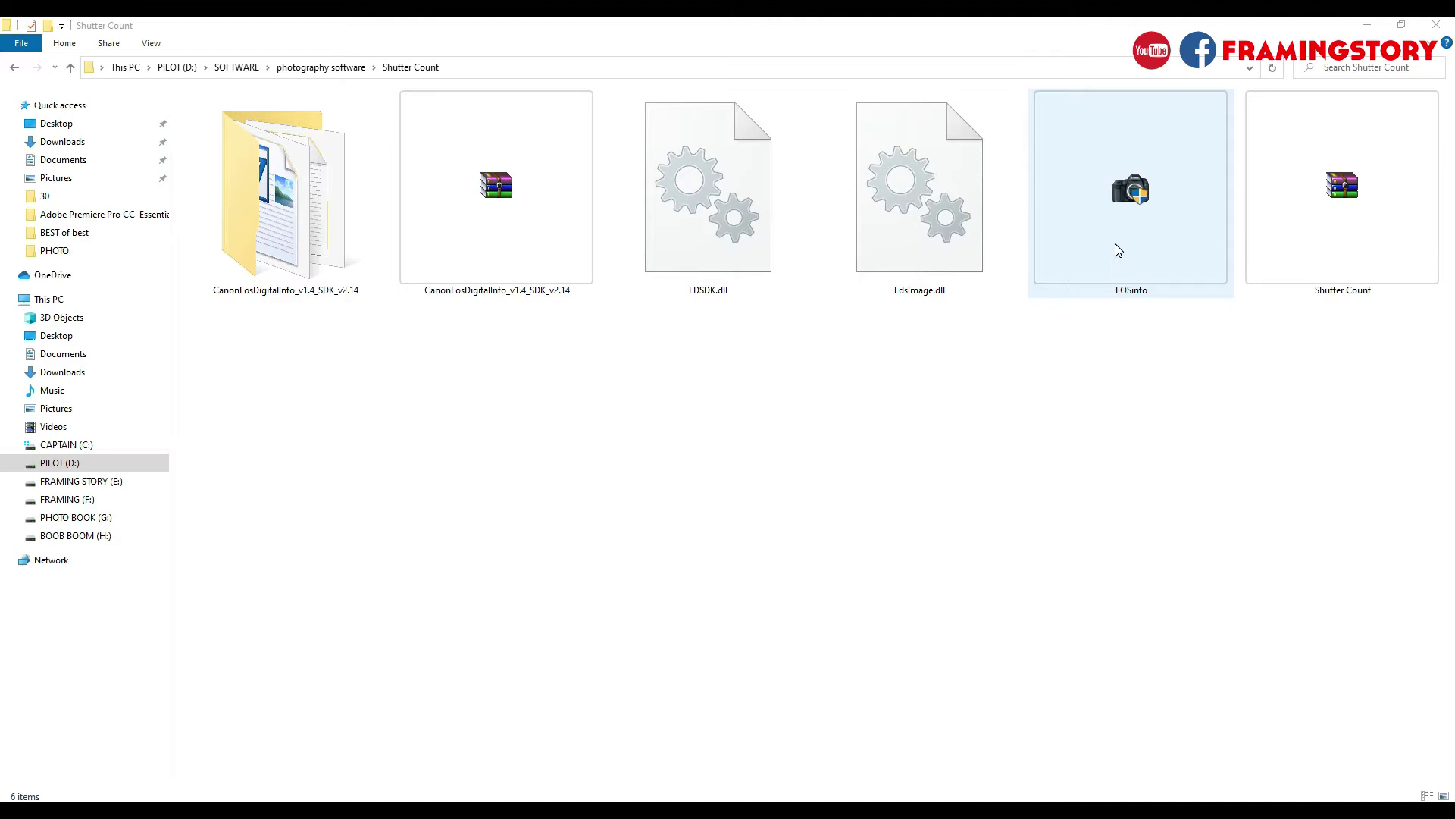
- Launch EOSinfo so it detects the EOS 5D Mark III: 26856 shots, firmware 1.3.3, 69% battery
{"action": "double_click", "coordinate": [1119, 251]}
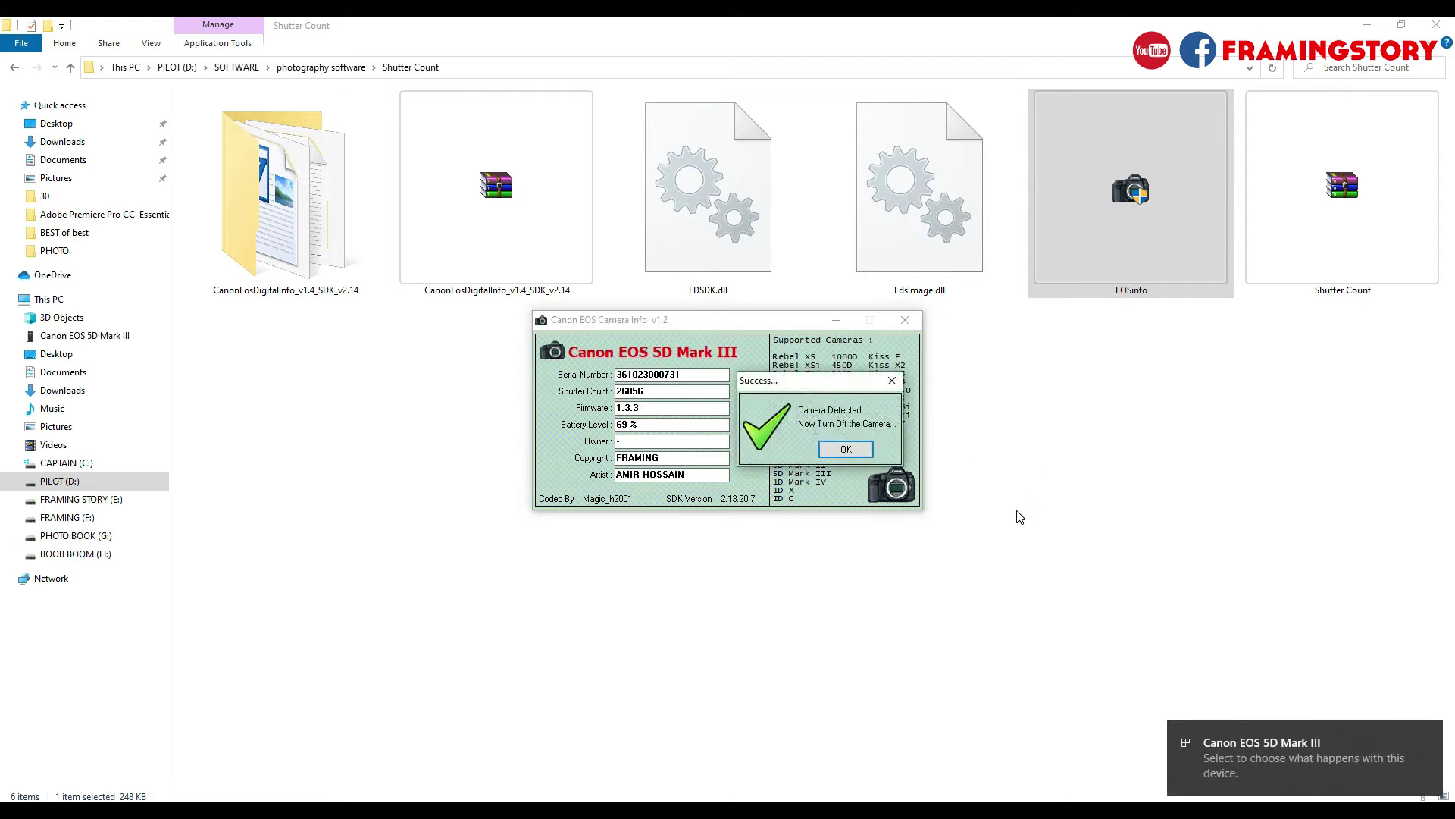
{"action": "left_click", "coordinate": [863, 449]}
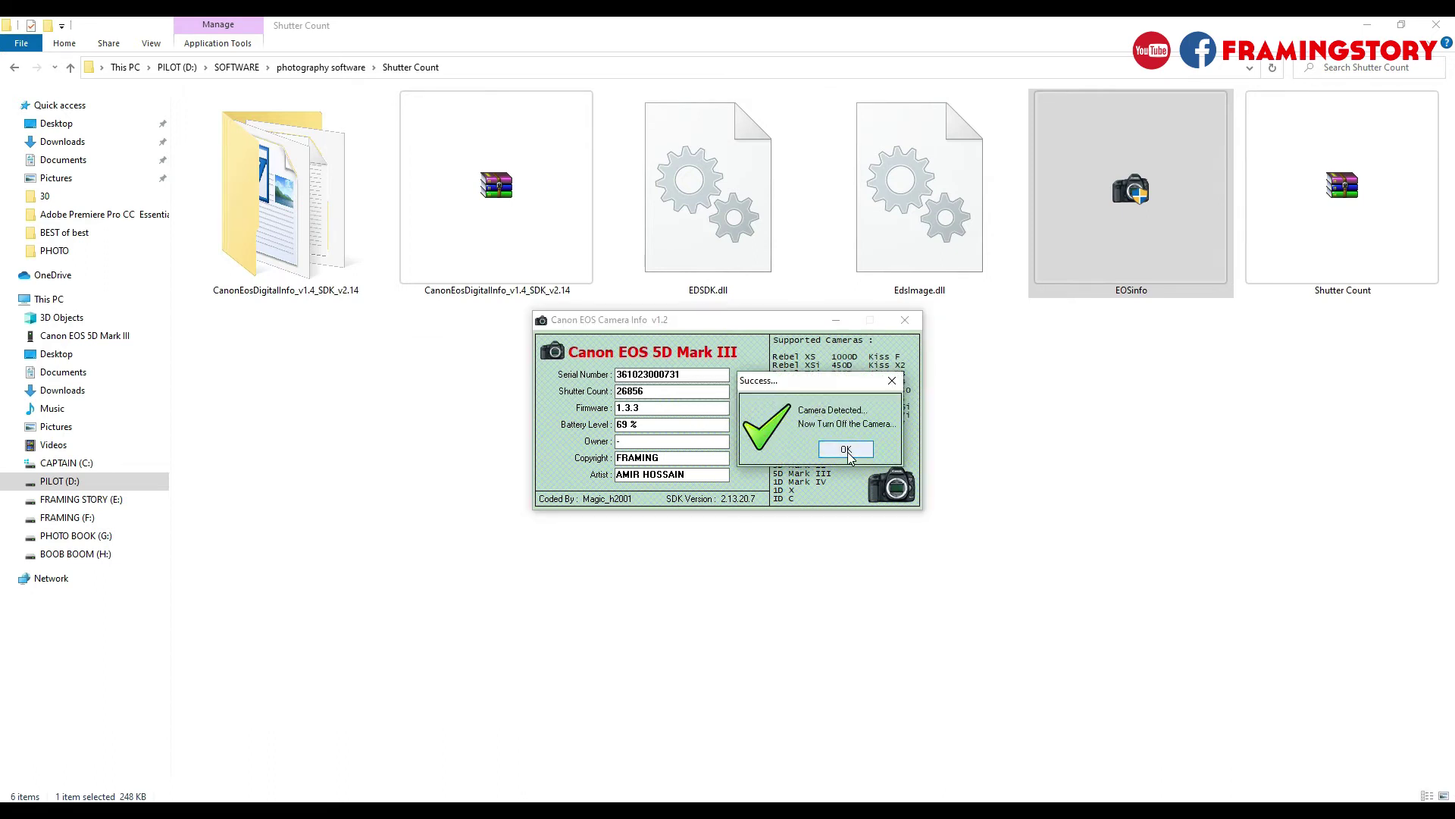
{"action": "left_click", "coordinate": [846, 451]}
{"action": "left_click_drag", "start_coordinate": [658, 395], "coordinate": [603, 392]}
{"action": "left_click", "coordinate": [846, 450]}
- Dismiss Camera Info's camera-detected message with OK
{"action": "left_click", "coordinate": [847, 450]}
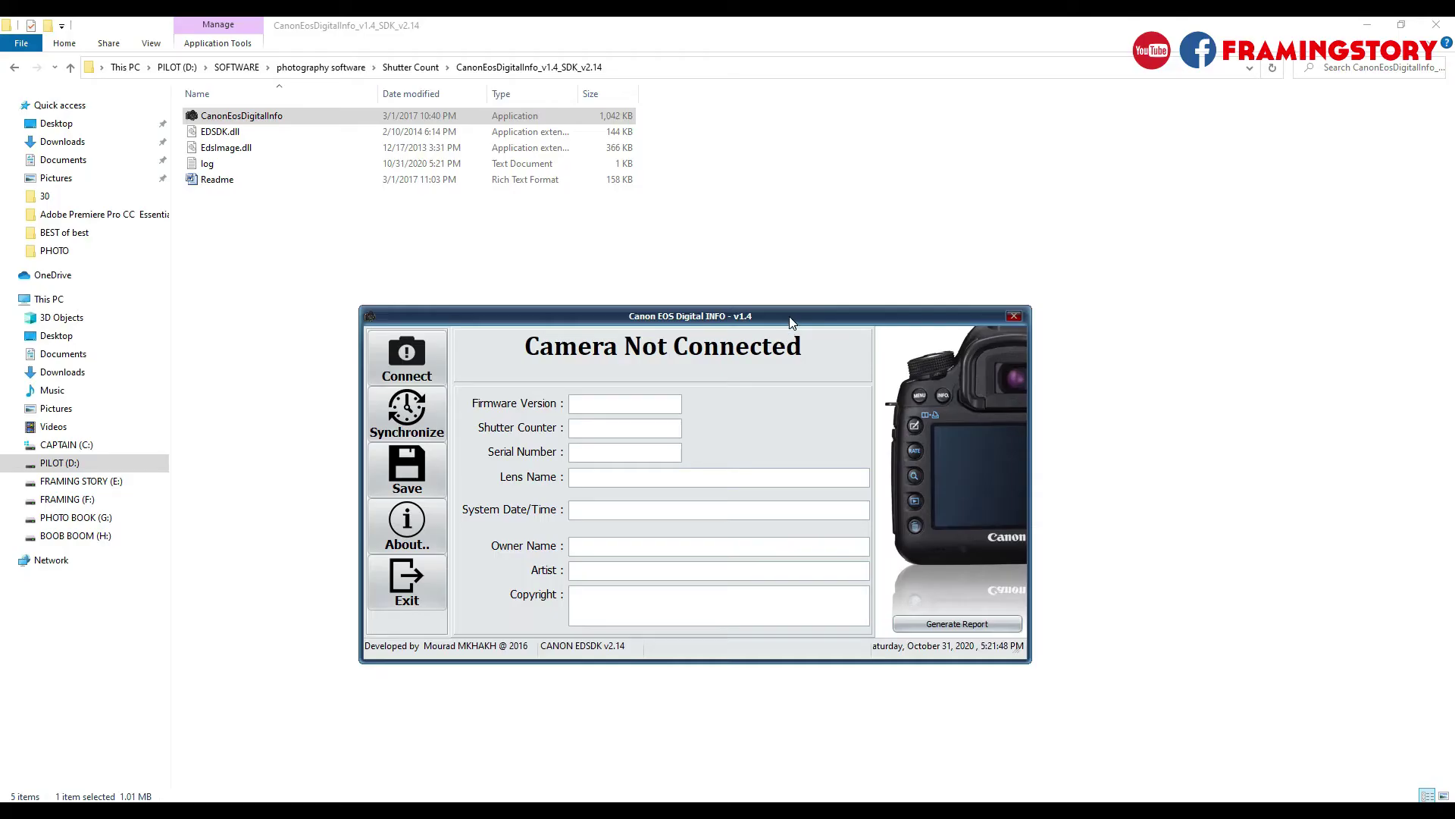
- Raise the Digital Info window, connect to the 5D Mark III, and highlight the 26856 shutter count
{"action": "left_click_drag", "start_coordinate": [790, 319], "coordinate": [781, 256]}
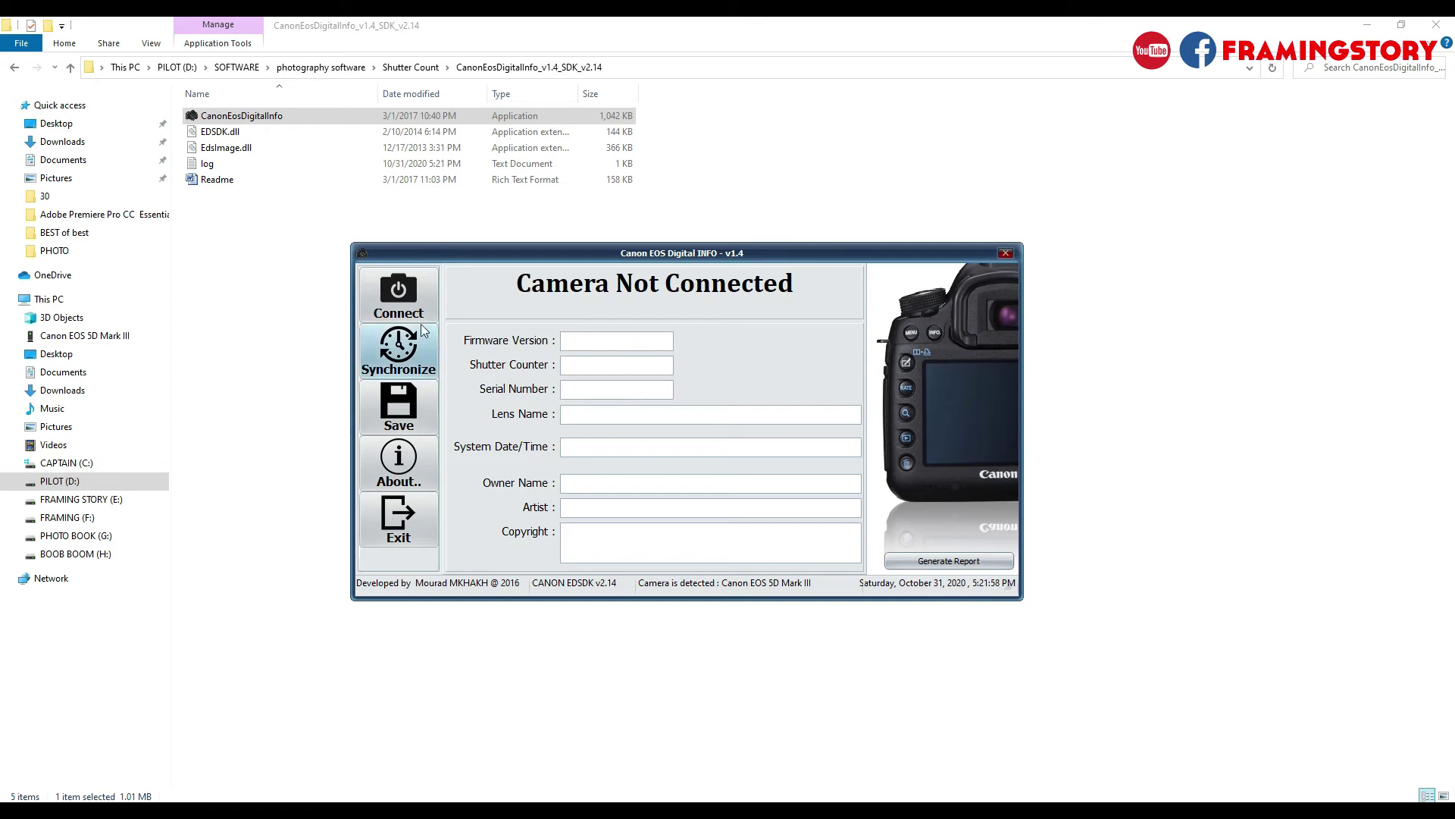
{"action": "left_click", "coordinate": [389, 298]}
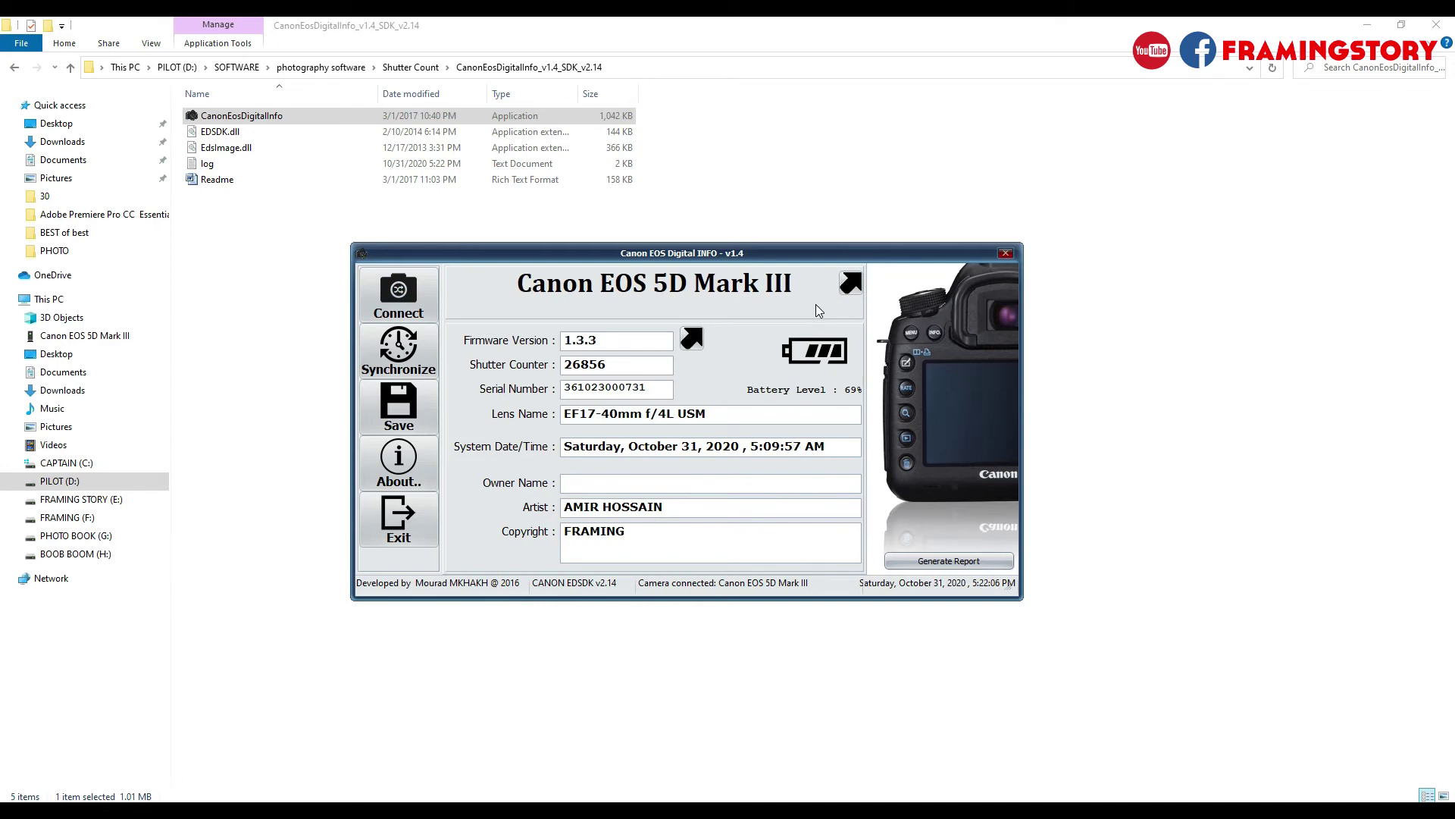
{"action": "double_click", "coordinate": [623, 366]}
{"action": "left_click_drag", "start_coordinate": [658, 365], "coordinate": [563, 365]}
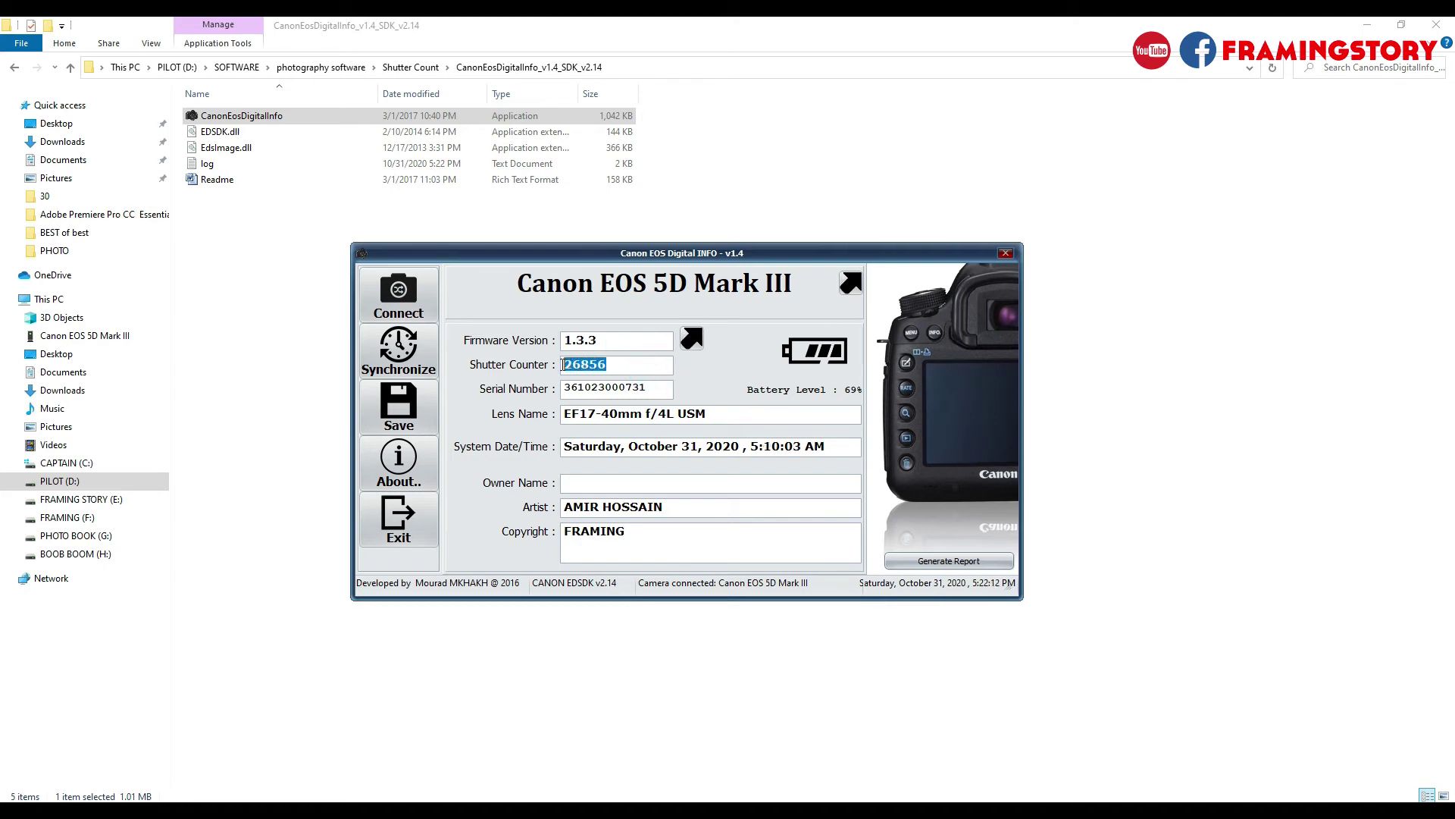
{"action": "left_click", "coordinate": [757, 383]}
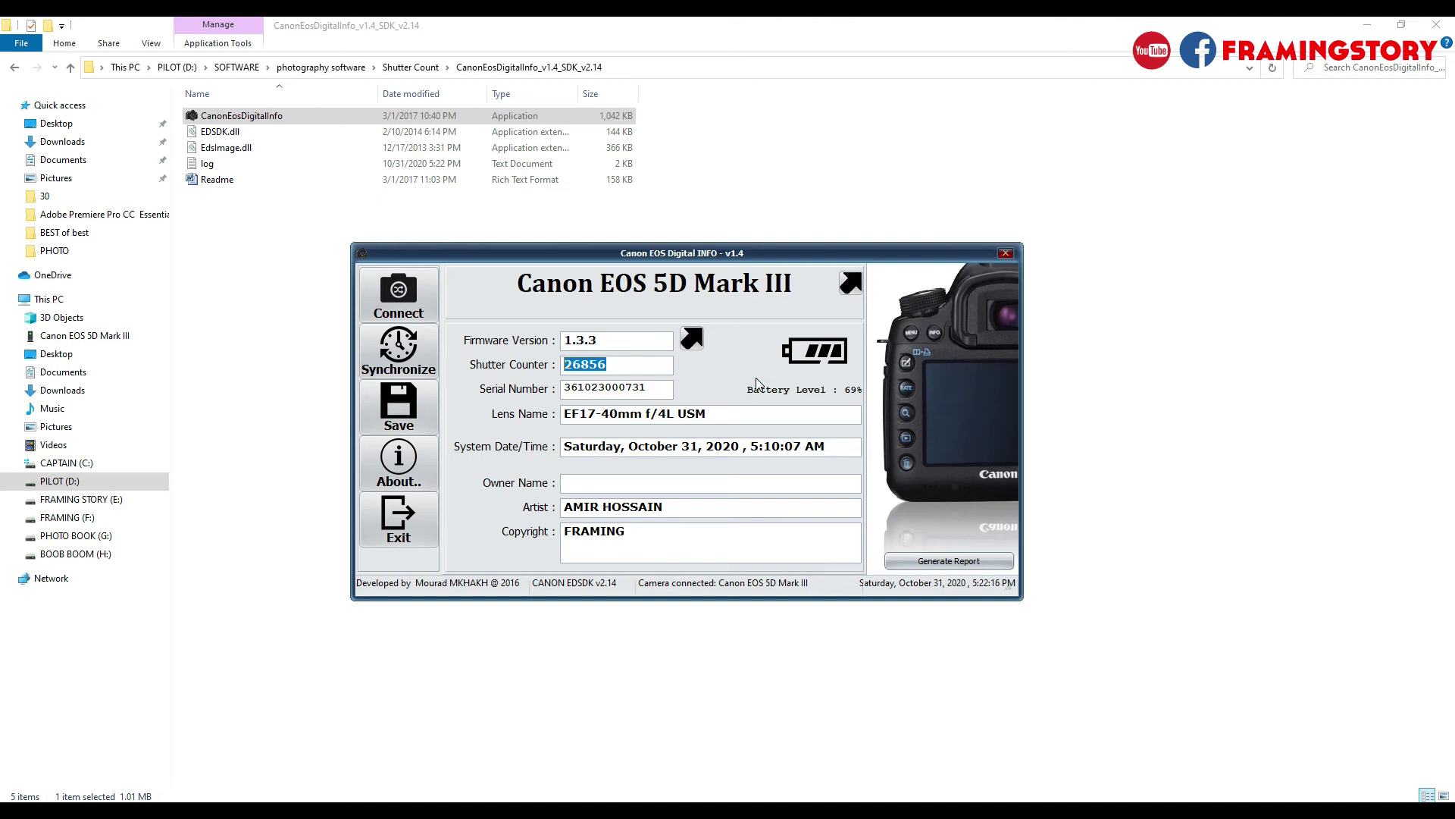